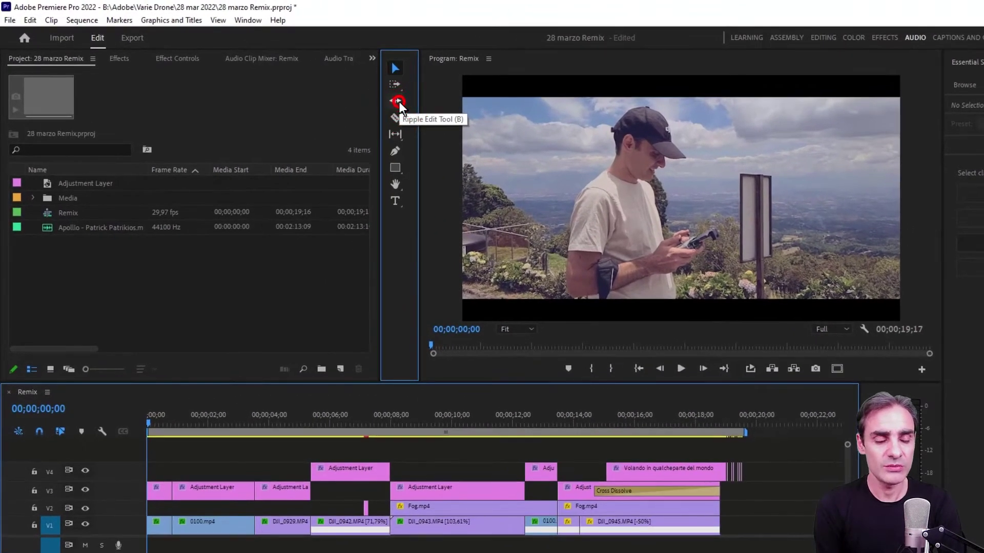
Select the Remix Tool from the Ripple Edit tool flyout in the Tools panel
left_click(399, 101)
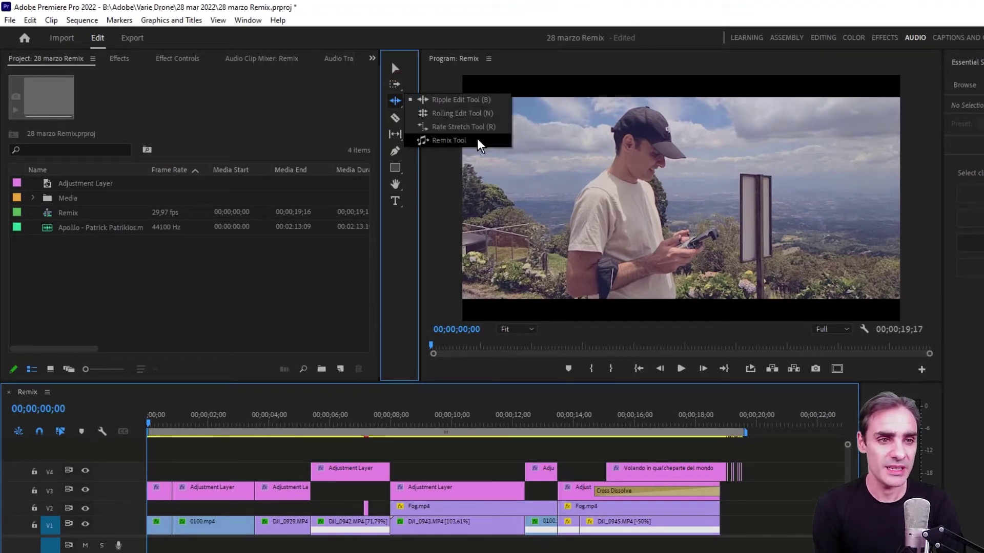
left_click(478, 142)
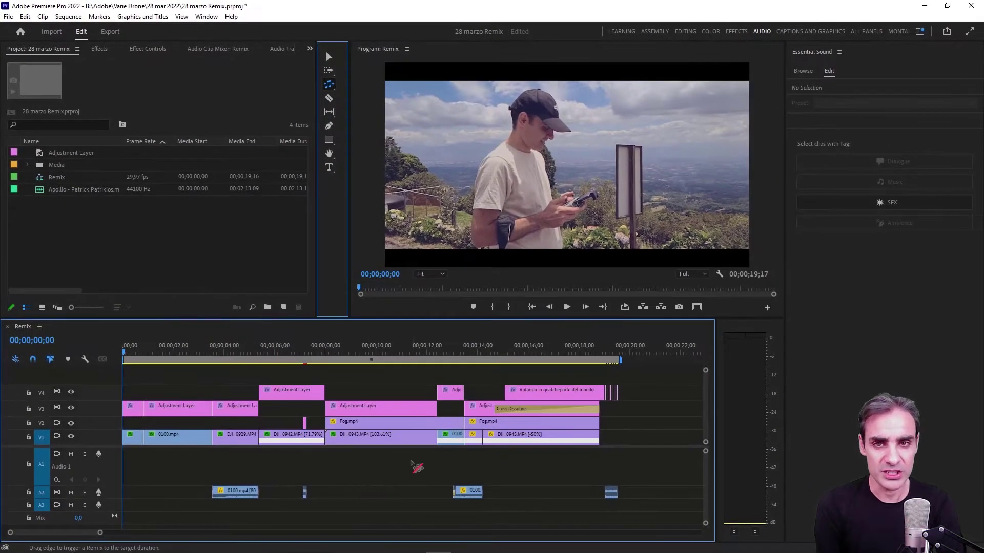
Place the Apollo mp3 on track A1 at the sequence start and zoom out to show it
left_click(40, 192)
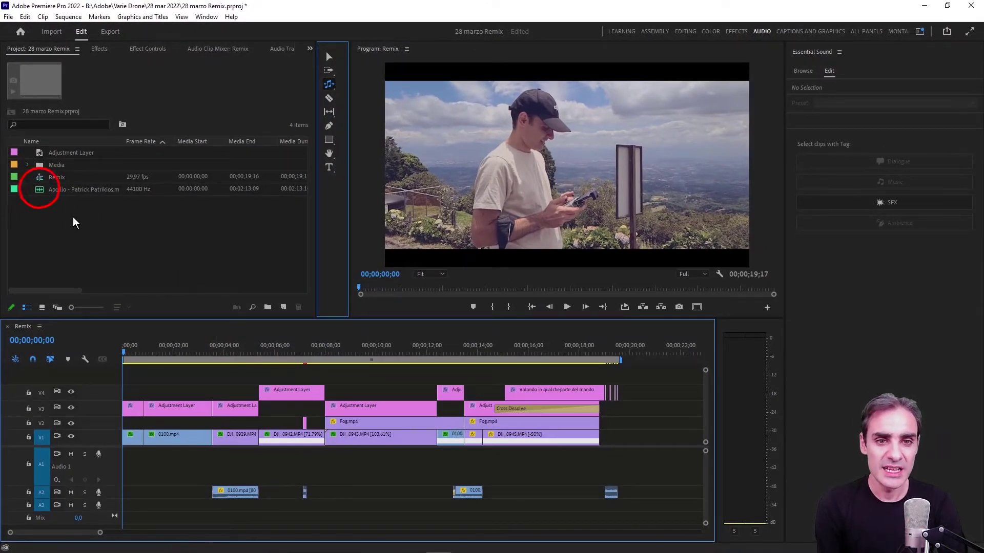
left_click_drag(40, 192, 124, 475)
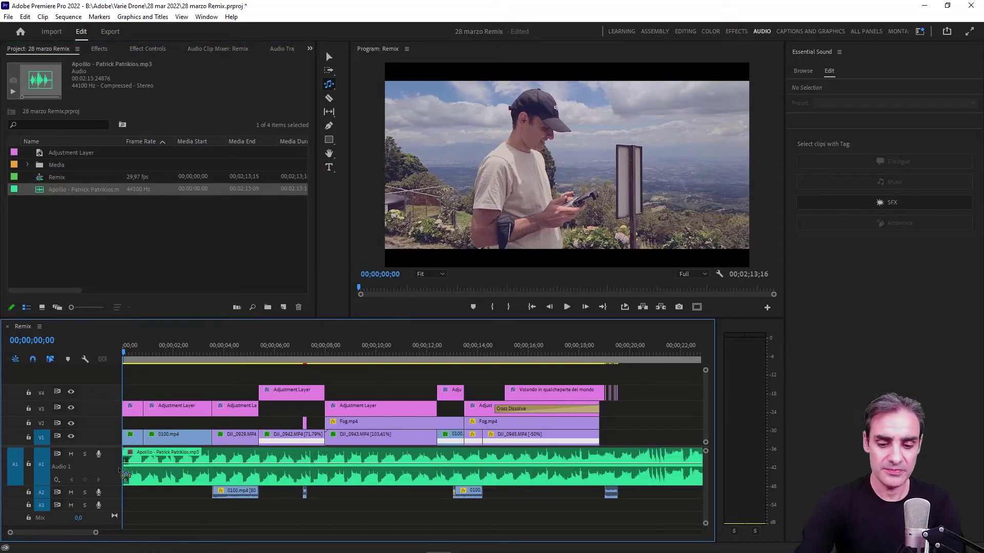
key("minus")
key("minus")
key("minus")
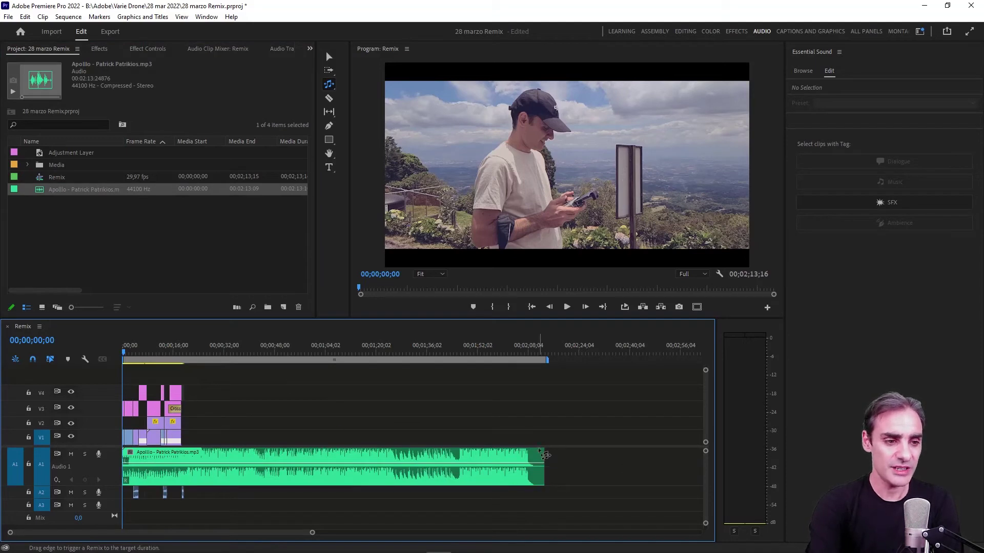
Remix the Apollo music down to about 24 seconds, ending just after the video clips
left_click_drag(544, 460, 189, 466)
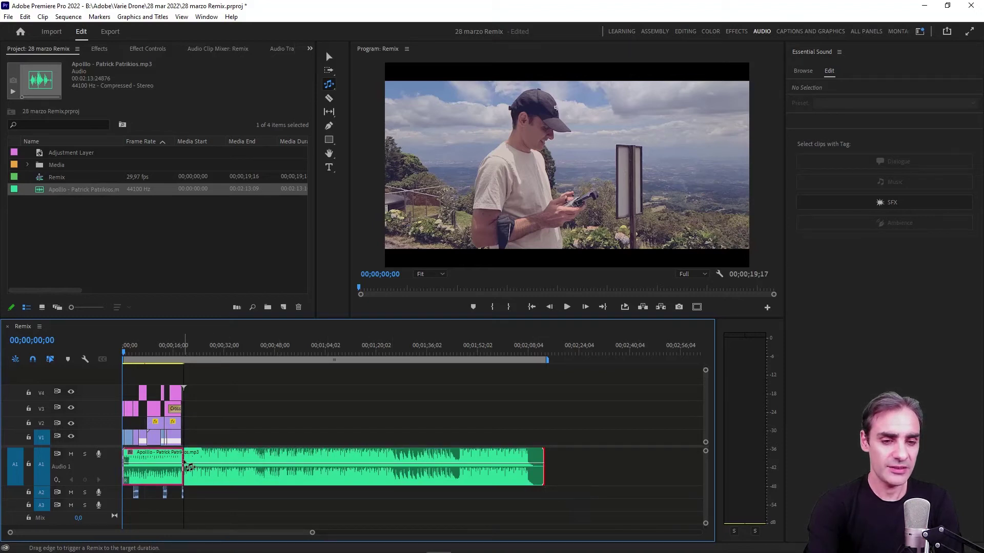
key("backslash")
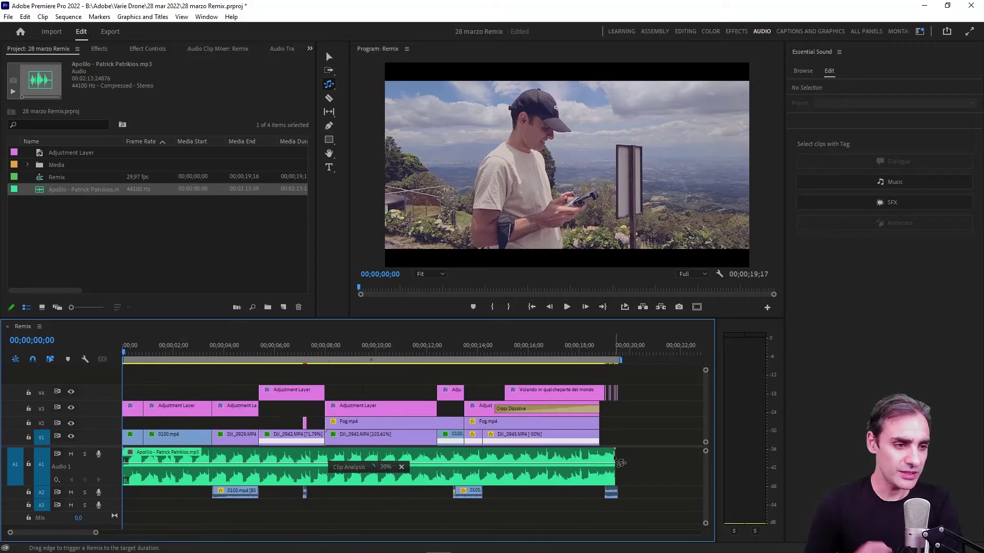
left_click(615, 454)
left_click_drag(615, 455, 620, 461)
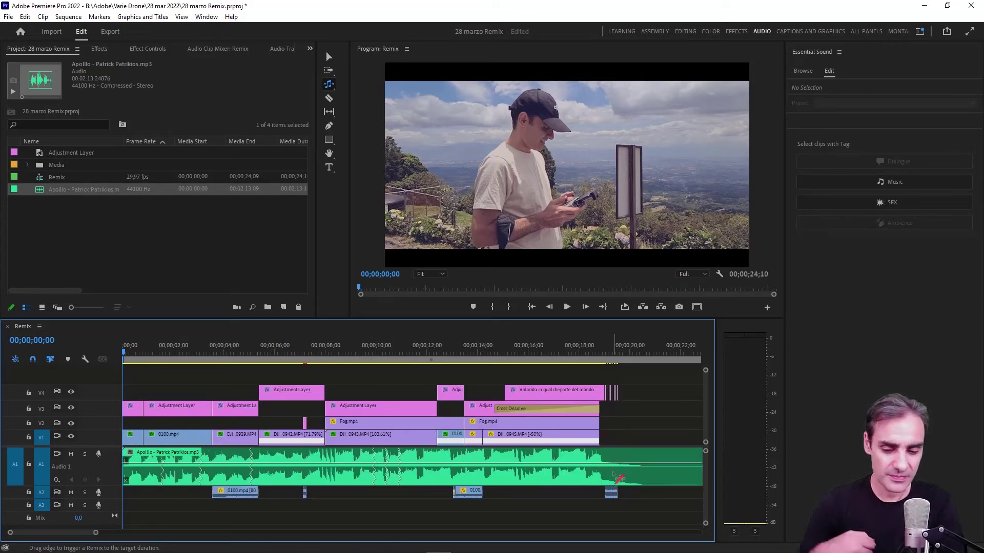
key("minus")
key("minus")
key("equal")
key("equal")
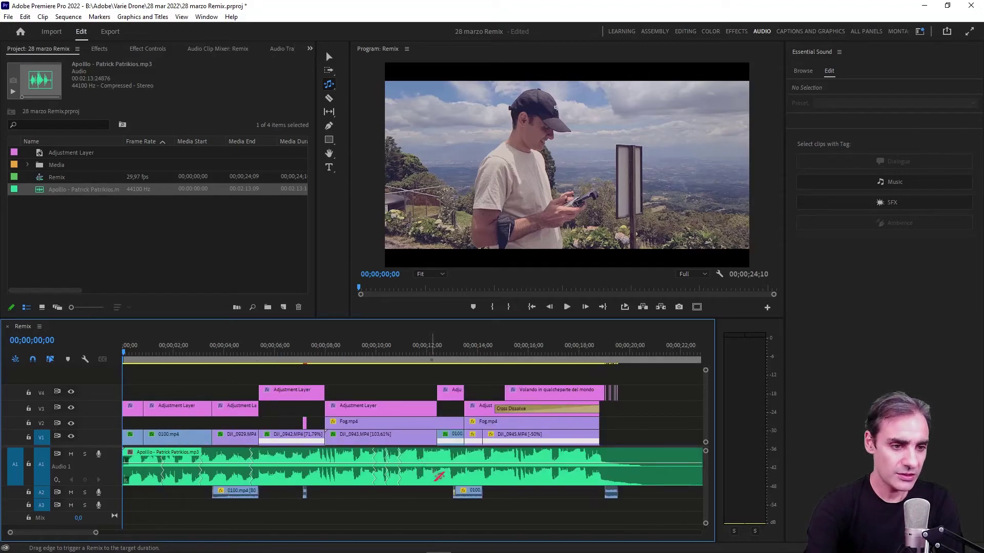
key("minus")
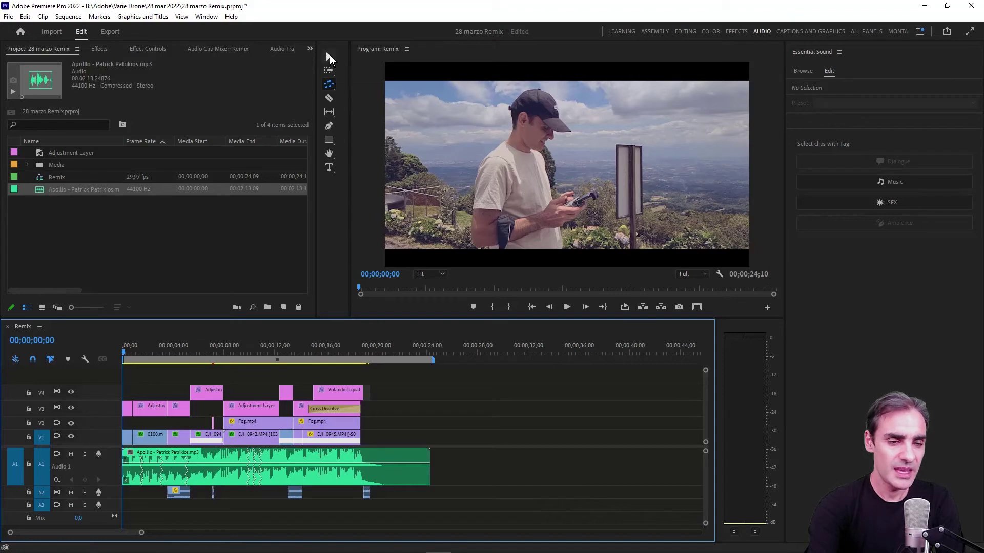
Return to the Selection Tool and zoom the Timeline to inspect the remix cuts
left_click(330, 55)
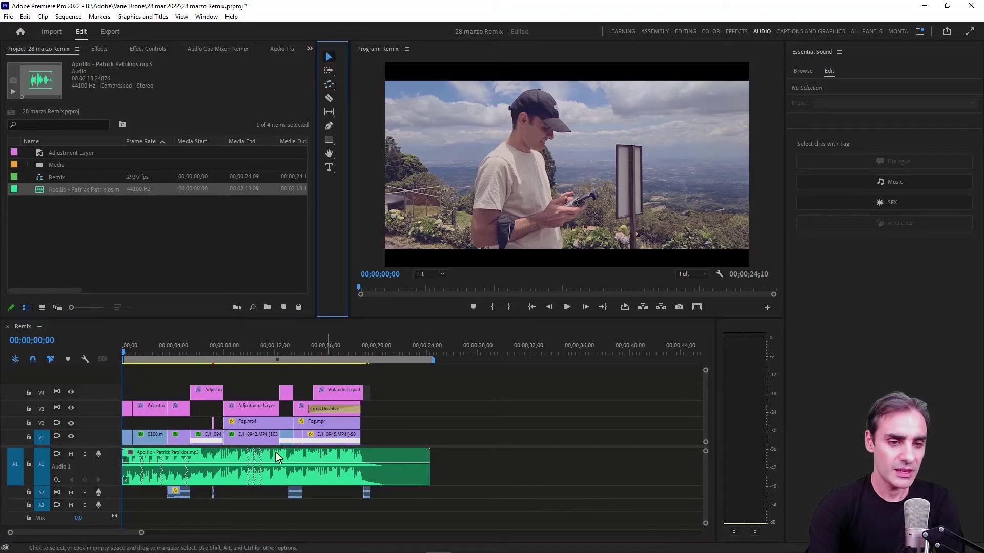
scroll(257, 464, "up", 3)
scroll(165, 488, "up", 2)
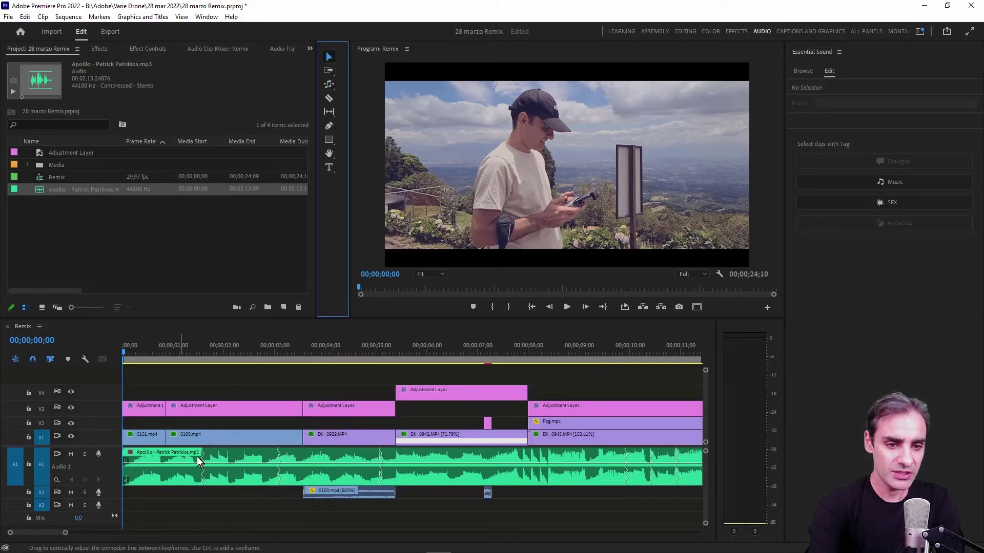
scroll(246, 467, "up", 2)
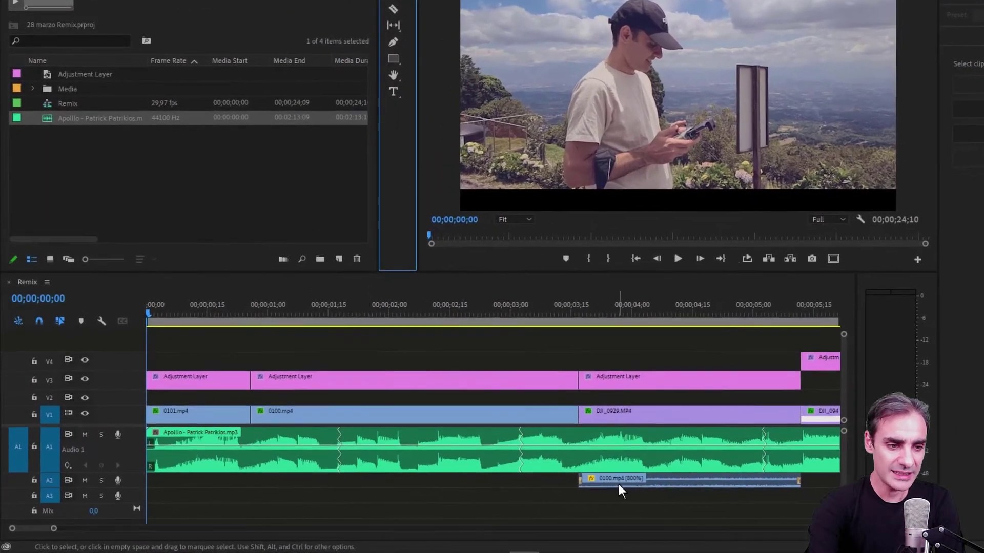
scroll(435, 485, "down", 2)
scroll(453, 472, "down", 2)
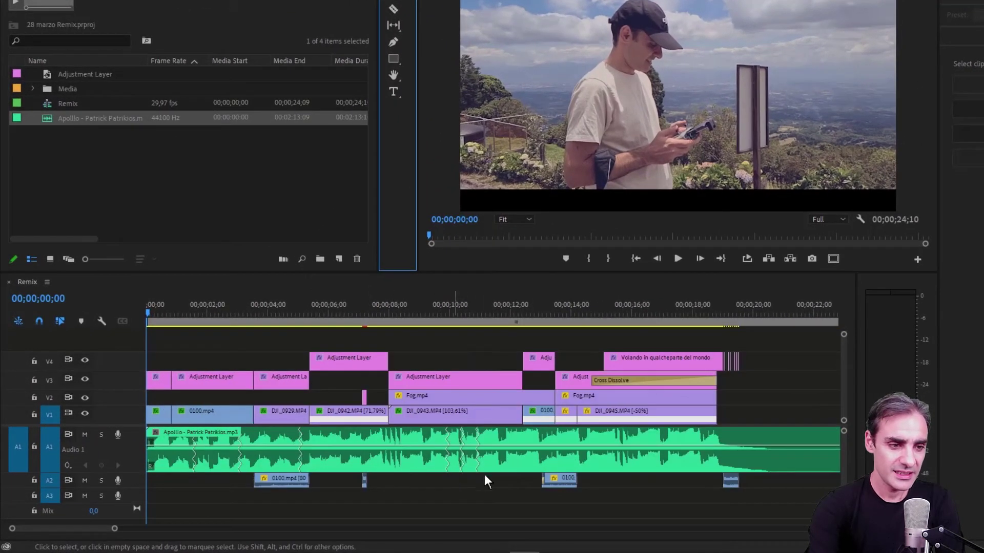
scroll(736, 457, "down", 2)
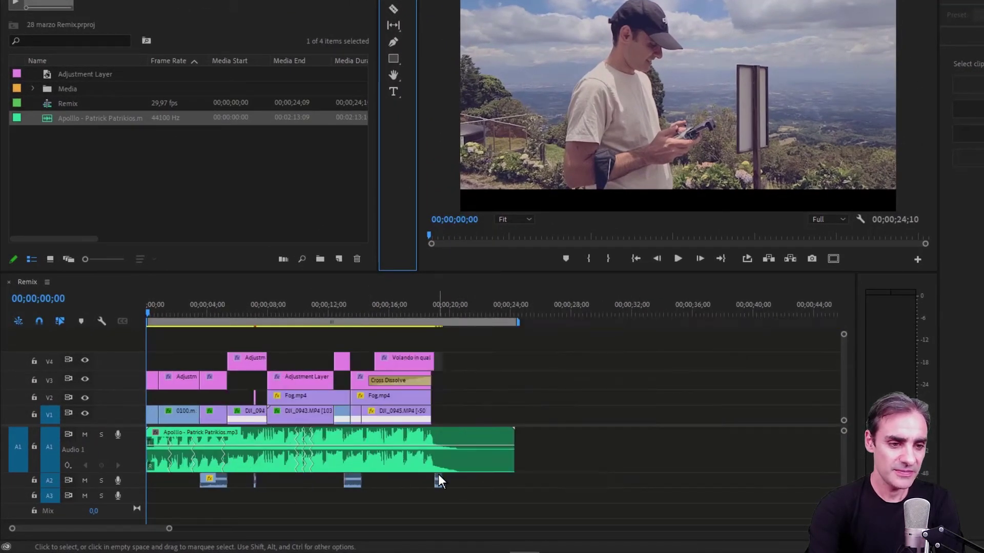
Play the sequence to hear the remixed Apollo music under the drone clips
mouse_move(439, 480)
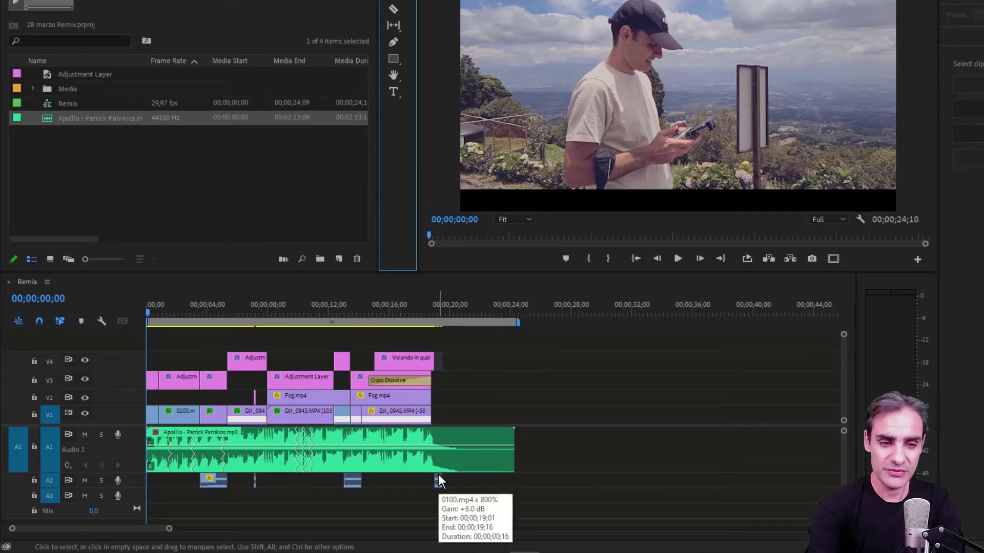
scroll(438, 474, "up", 2)
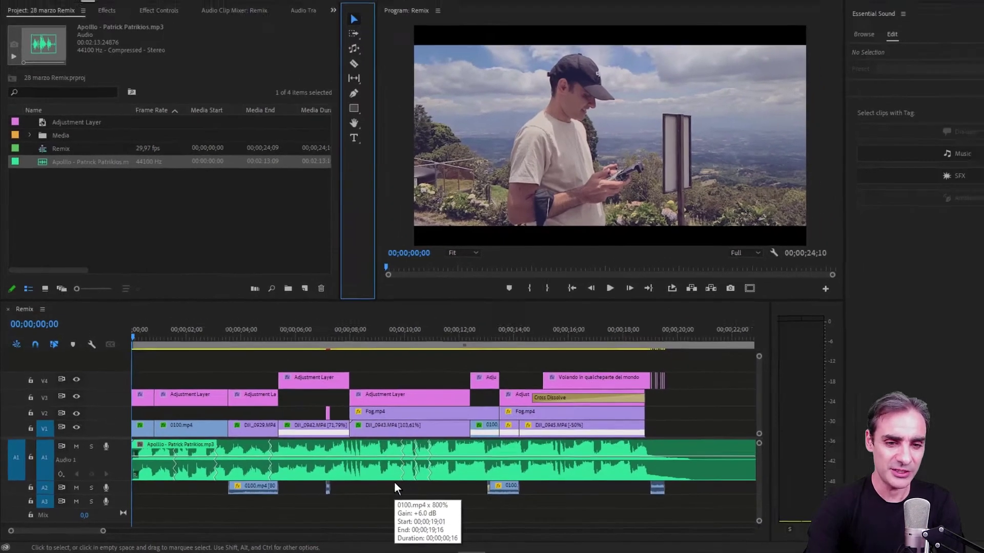
key("space")
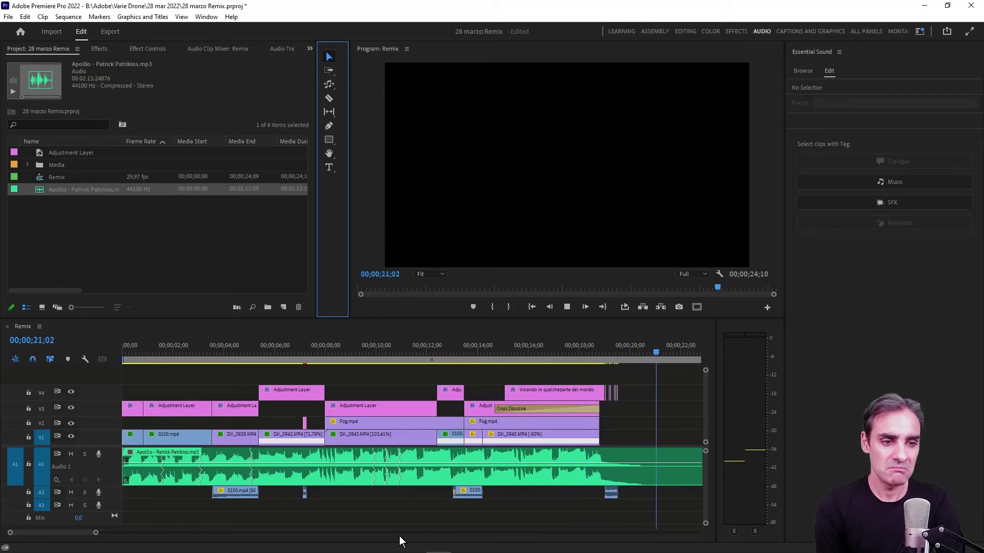
left_click(235, 348)
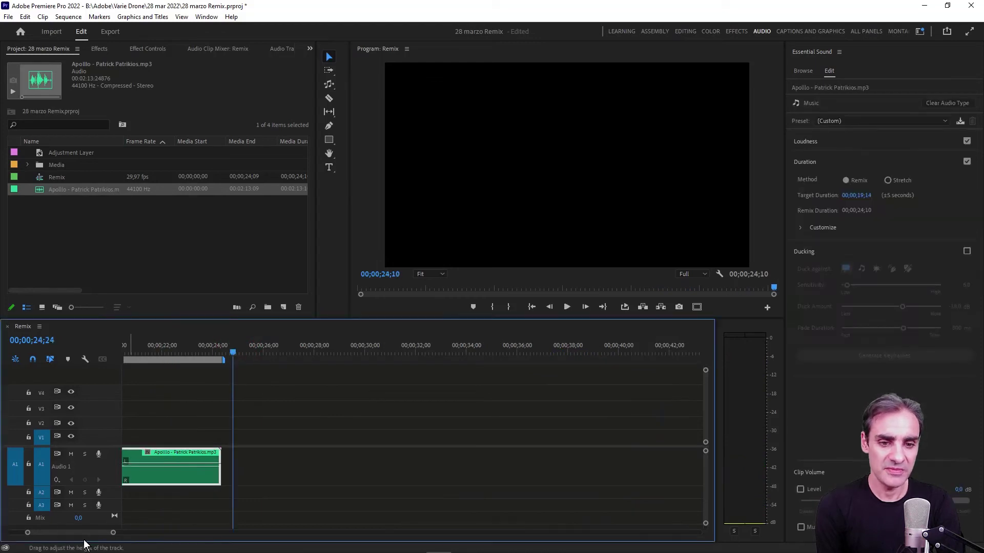
left_click_drag(83, 534, 64, 536)
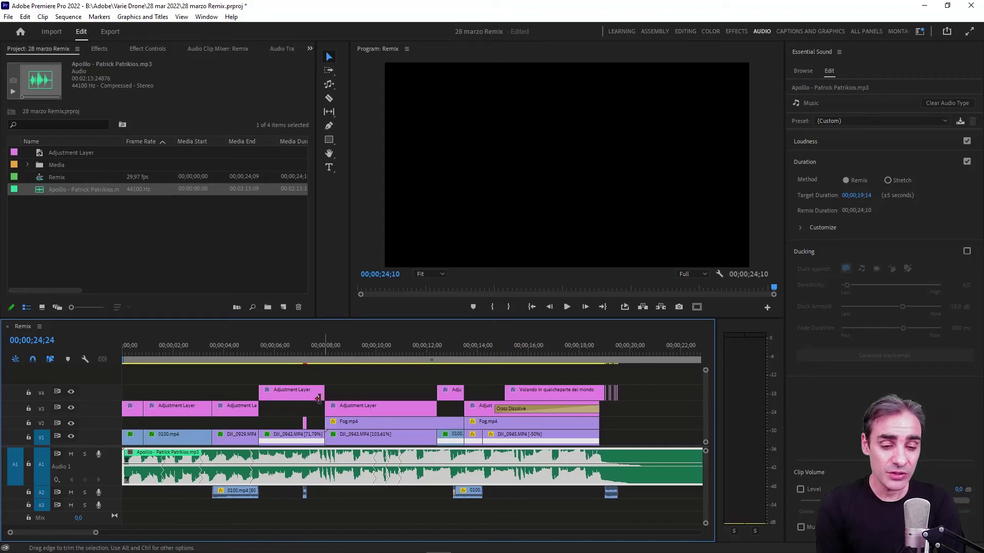
left_click(548, 479)
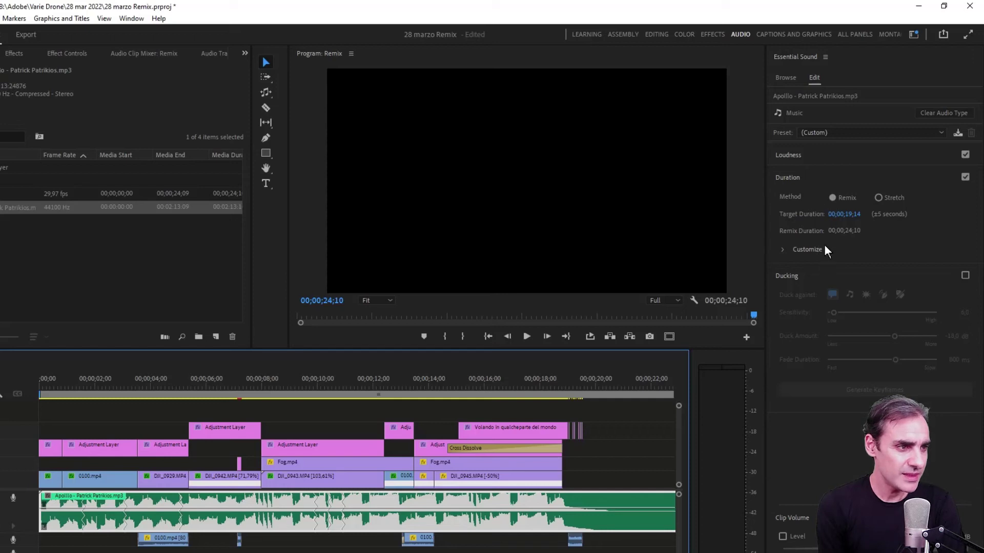
Expand Customize under Duration and drag Segments, changing the remix to 00;00;21;20
left_click(782, 249)
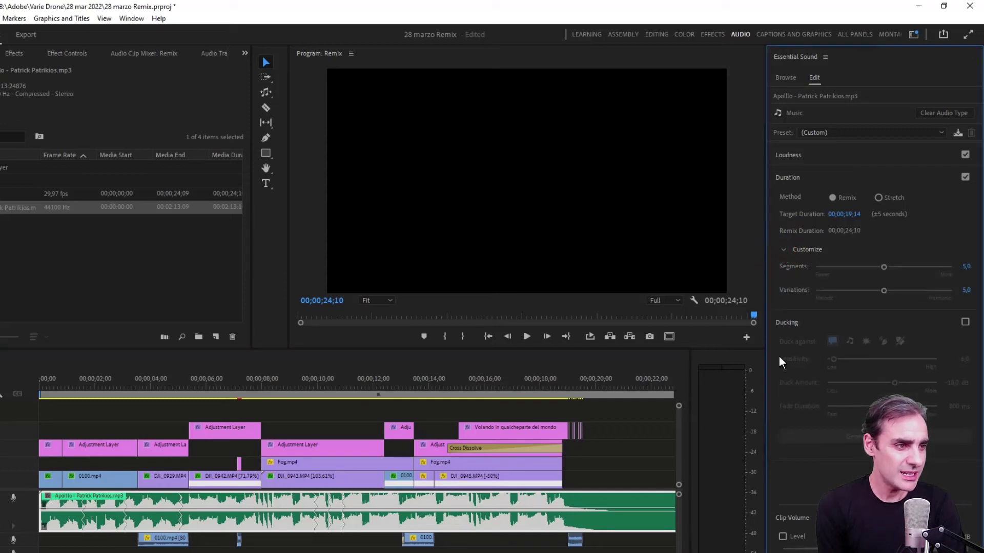
left_click(883, 268)
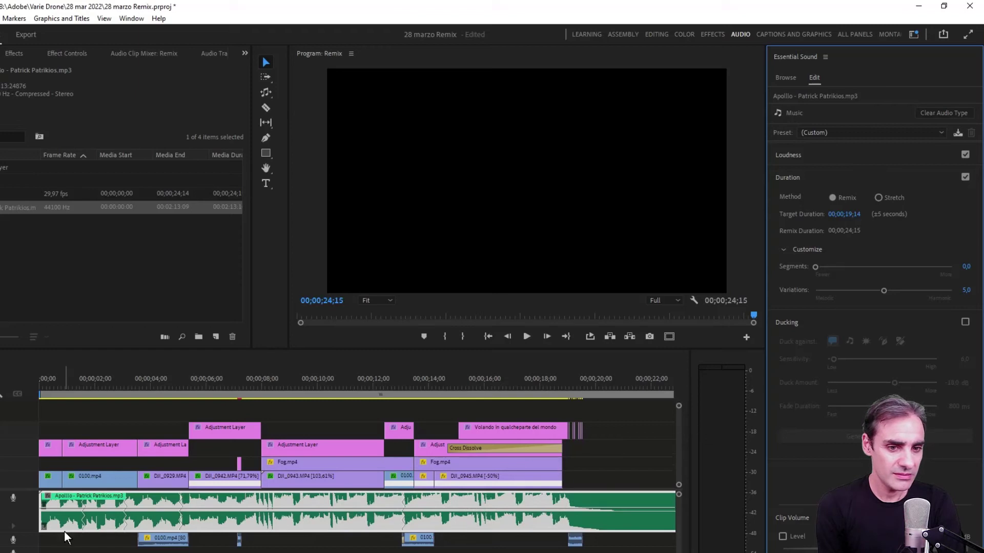
left_click_drag(816, 267, 977, 276)
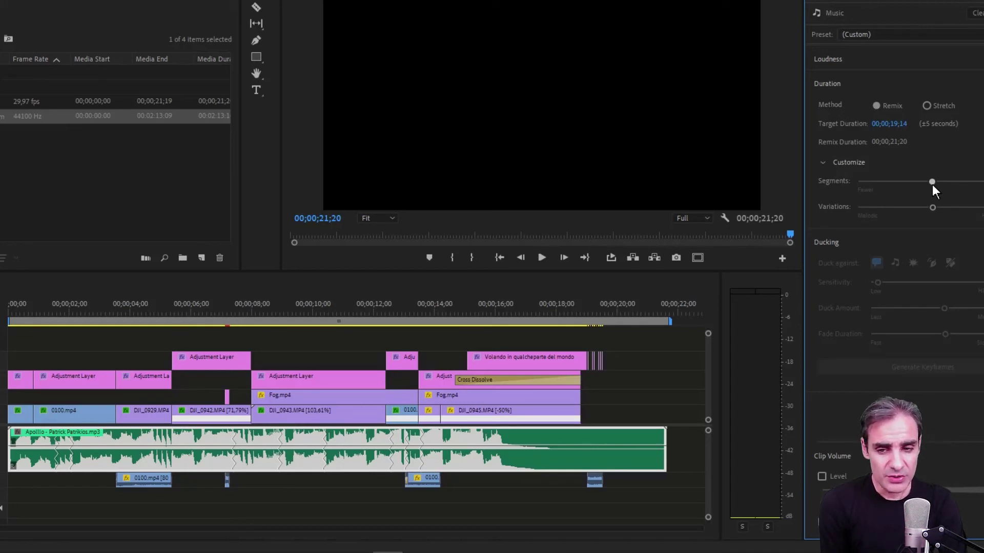
Try Segments at maximum and minimum, then settle on 5.0 for a 00;00;24;10 remix
left_click_drag(933, 184, 932, 185)
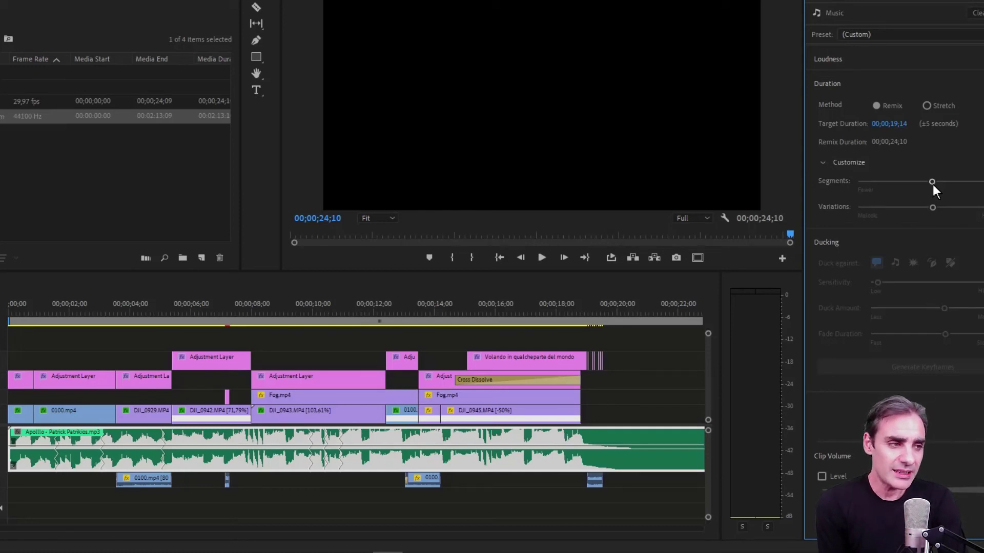
left_click(933, 183)
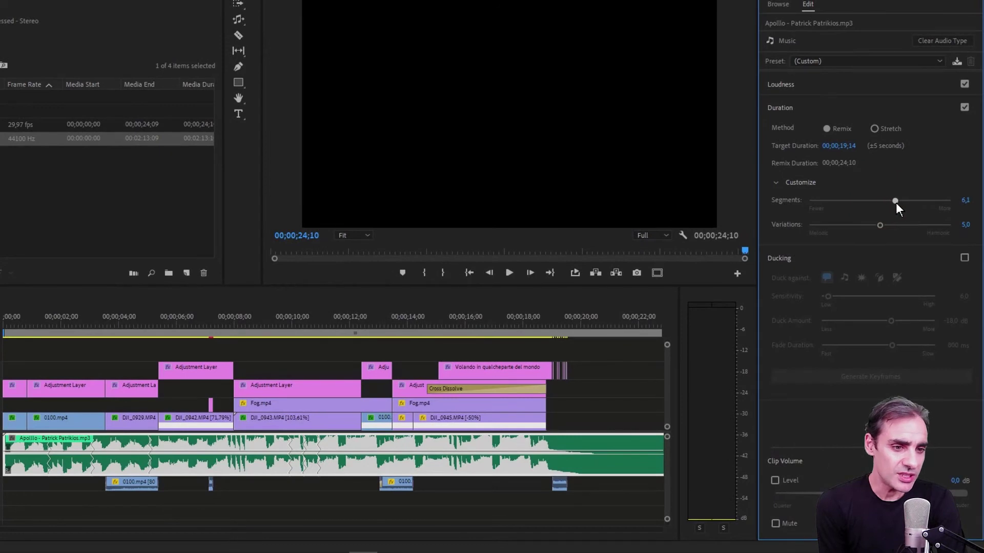
left_click_drag(896, 202, 951, 210)
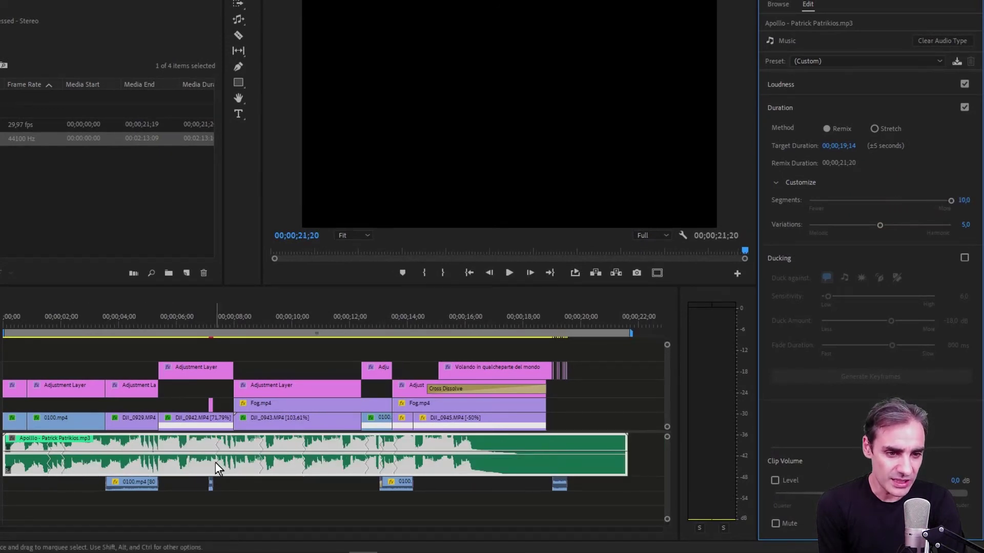
left_click(940, 201)
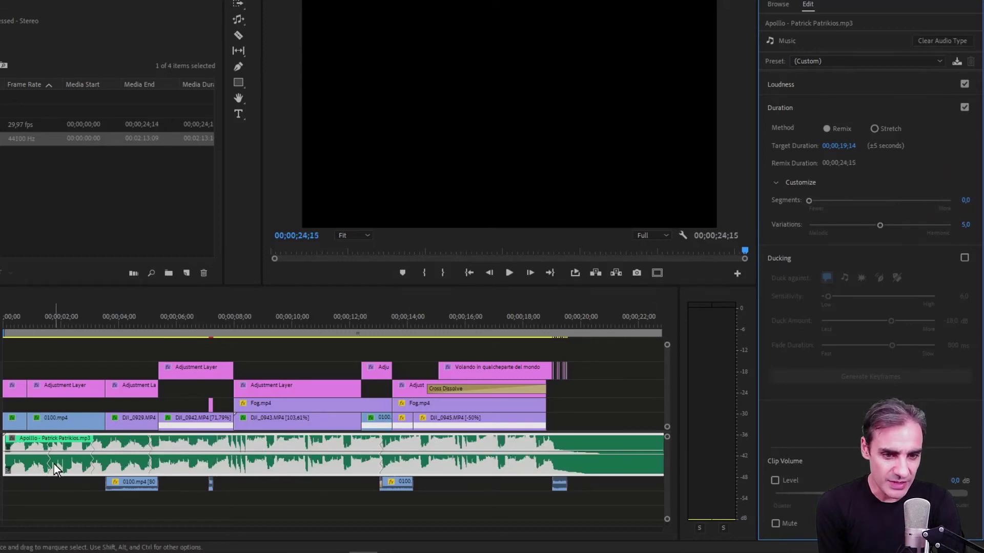
left_click(809, 200)
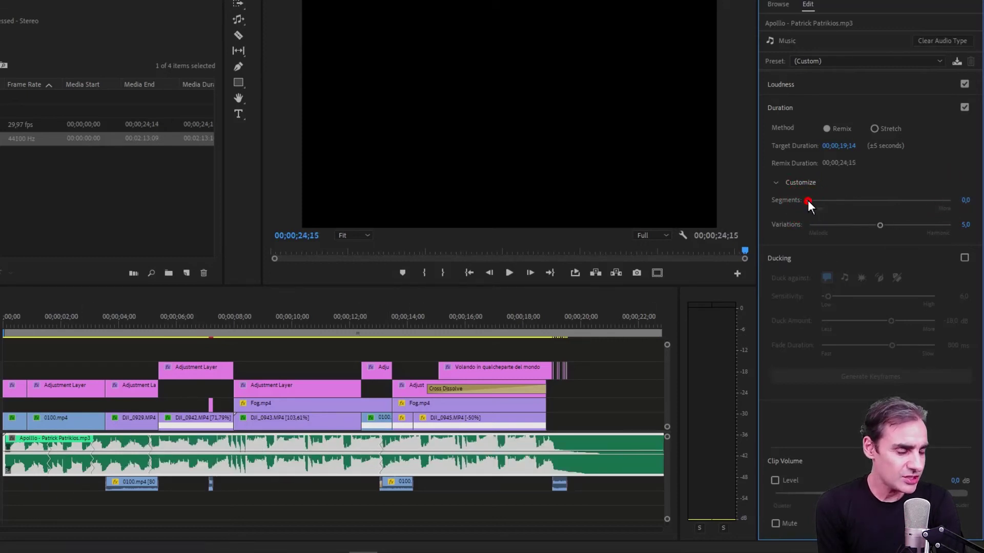
left_click_drag(807, 201, 877, 207)
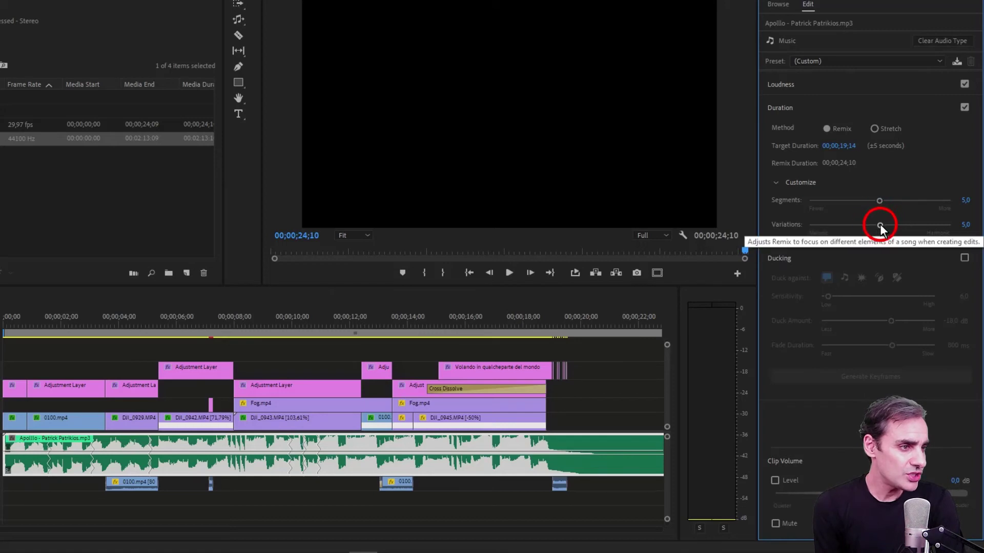
Sweep Variations from lowest to highest, then return it to 5.0 with music at 00;00;24;10
left_click_drag(880, 226, 834, 225)
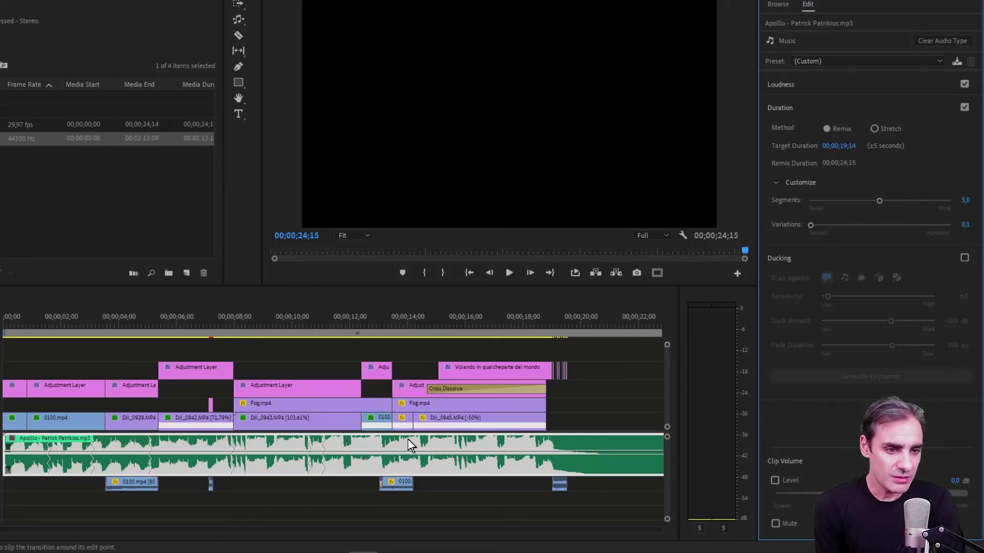
left_click(809, 226)
left_click_drag(826, 230, 933, 230)
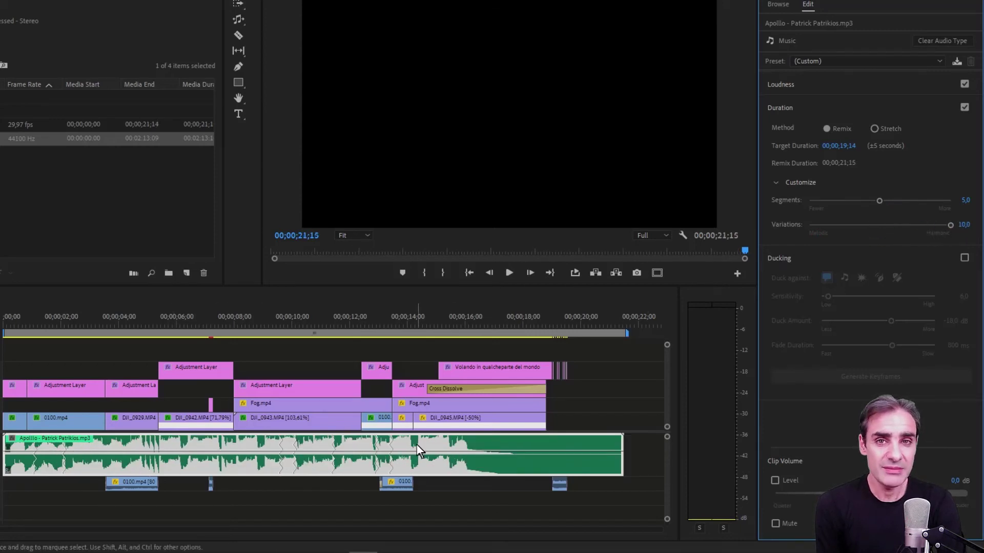
left_click_drag(950, 226, 876, 226)
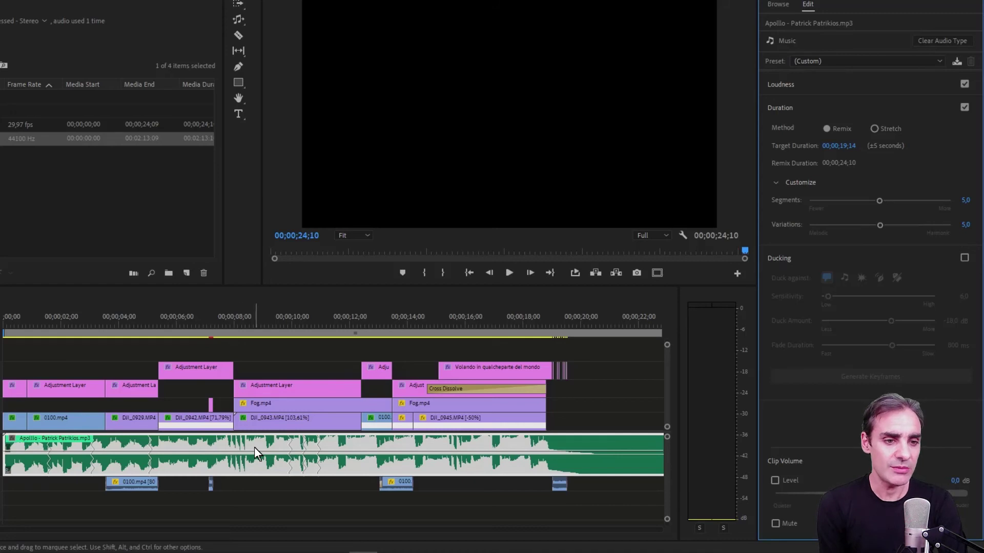
Check the Apollo clip's 00;00;24;10 duration and move the playhead to 00;00;00;00
mouse_move(254, 447)
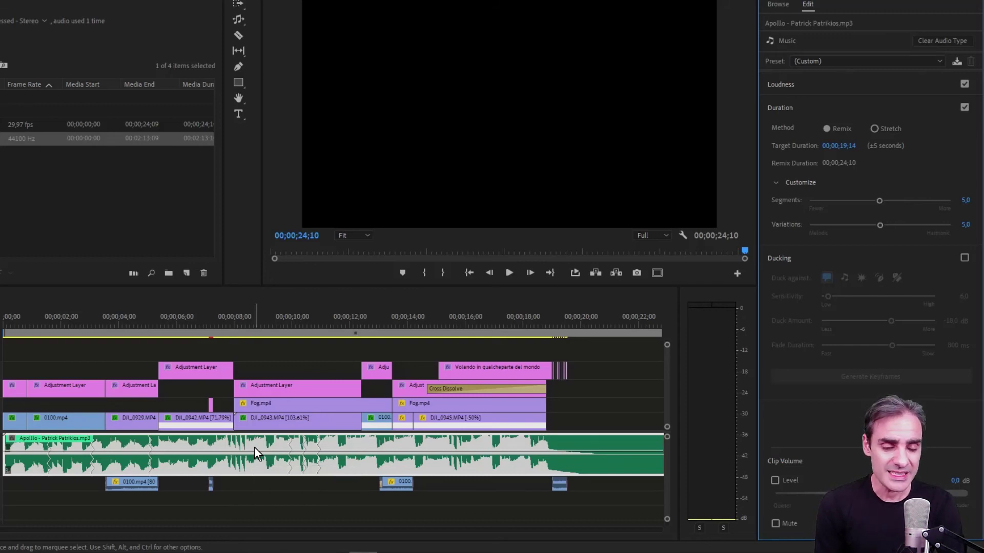
left_click(4, 319)
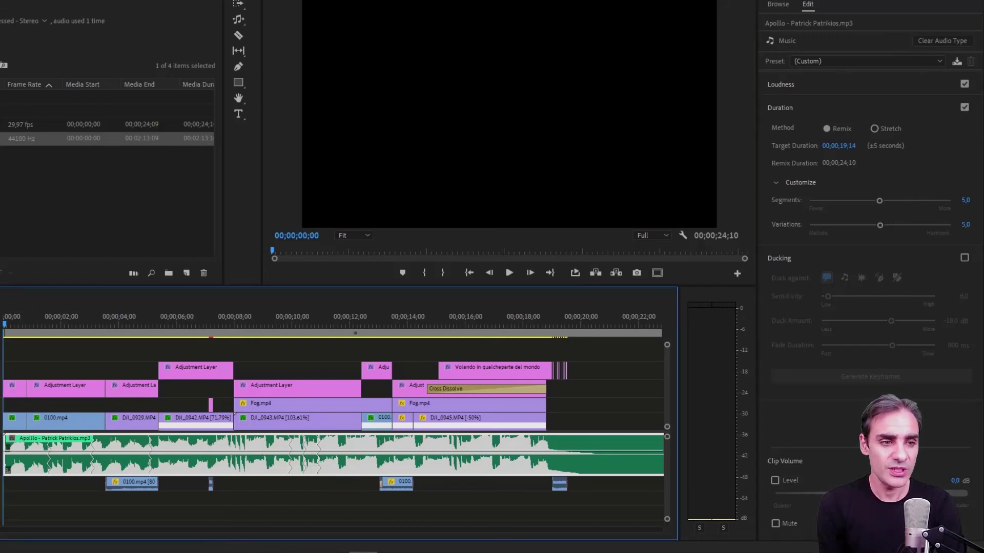